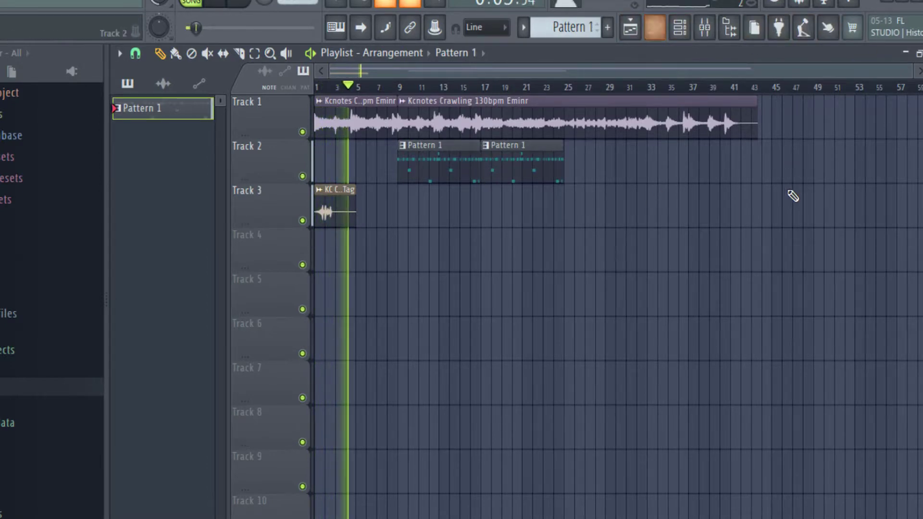
- Open the KC- Spinz 2020 808 piano roll and, with playback running, place the first note on D6 at the start of bar 1
{"action": "left_click", "coordinate": [657, 28]}
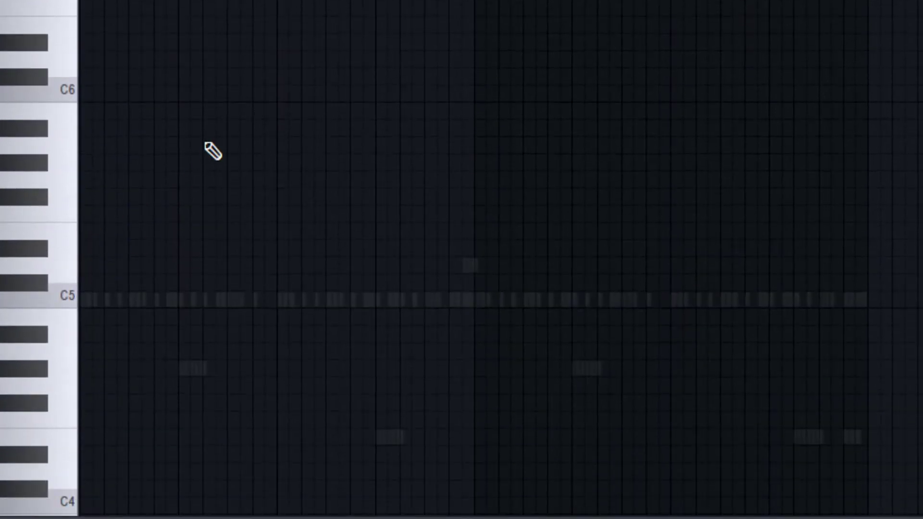
{"action": "key", "text": "space"}
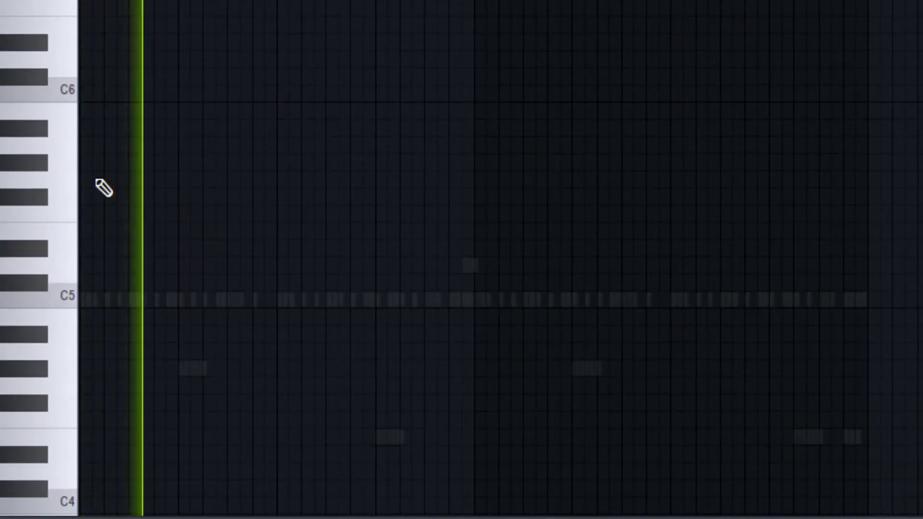
{"action": "left_click", "coordinate": [98, 197]}
{"action": "left_click_drag", "start_coordinate": [62, 203], "coordinate": [54, 246]}
{"action": "left_click_drag", "start_coordinate": [58, 284], "coordinate": [56, 110]}
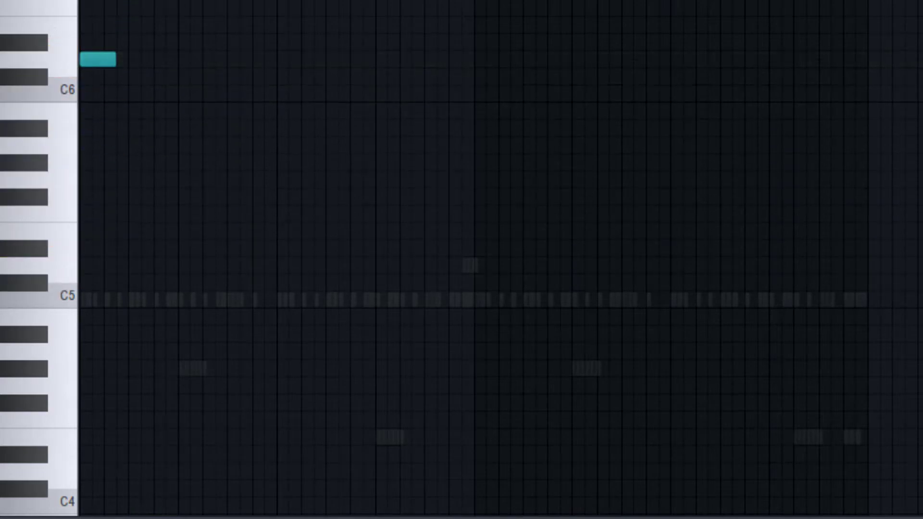
- Add D6 notes on bar 1 beat 4, bar 2 beat 2, bar 3 beats 1 and 4, plus an A5 note on bar 4 beat 2
{"action": "left_click", "coordinate": [161, 60]}
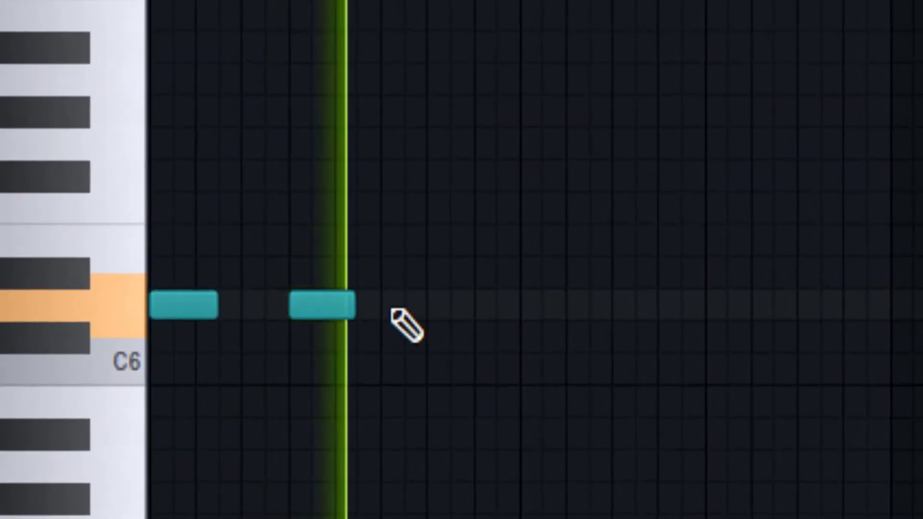
{"action": "left_click", "coordinate": [393, 311]}
{"action": "left_click", "coordinate": [526, 308]}
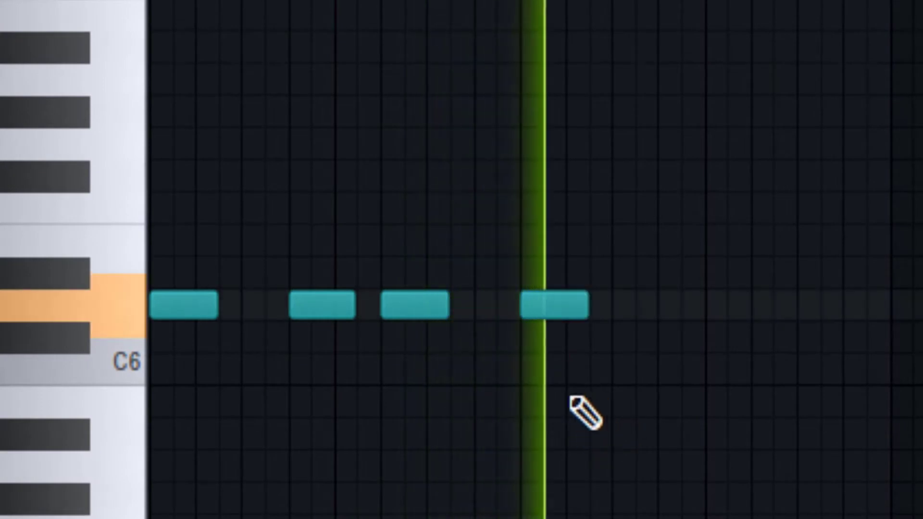
{"action": "left_click", "coordinate": [668, 306]}
{"action": "left_click", "coordinate": [760, 403]}
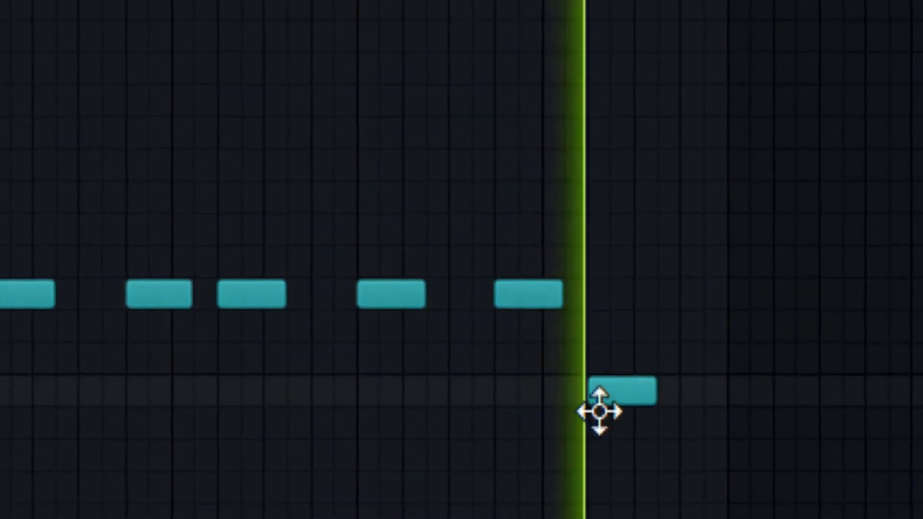
{"action": "left_click_drag", "start_coordinate": [600, 411], "coordinate": [621, 453]}
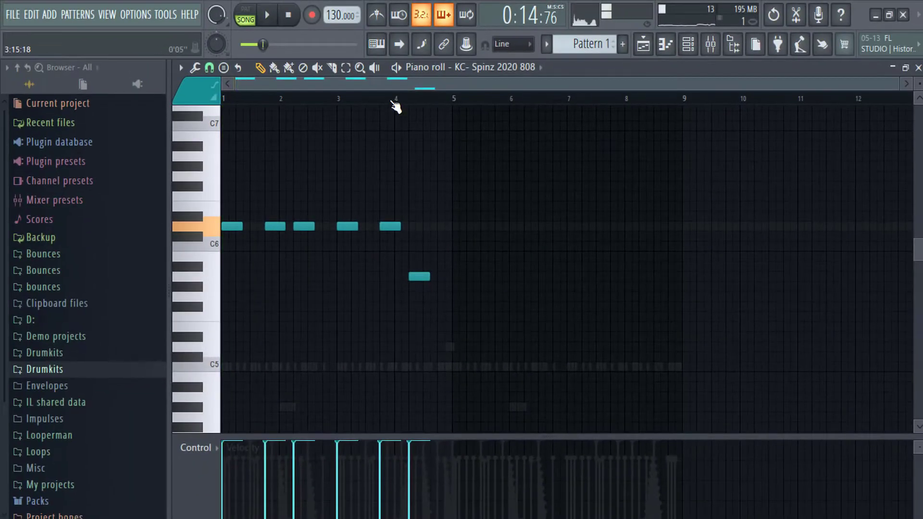
{"action": "left_click", "coordinate": [395, 102]}
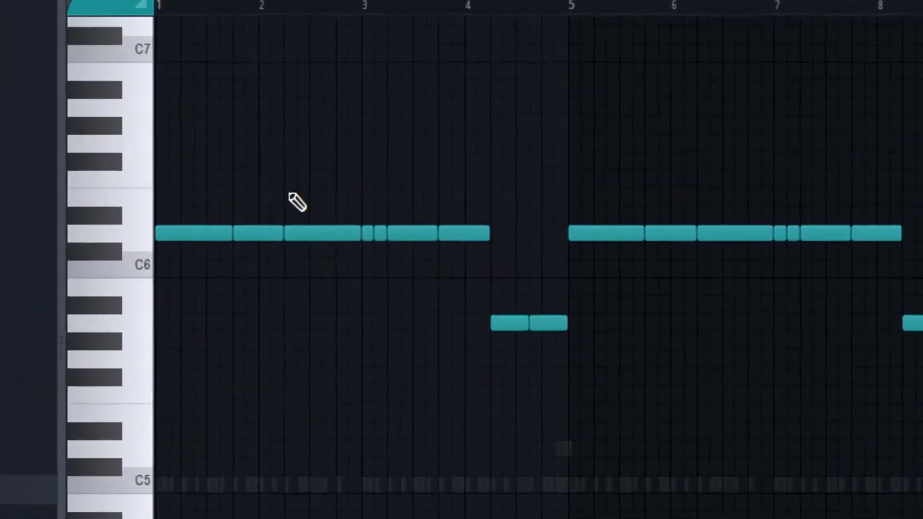
{"action": "left_click_drag", "start_coordinate": [193, 174], "coordinate": [557, 383]}
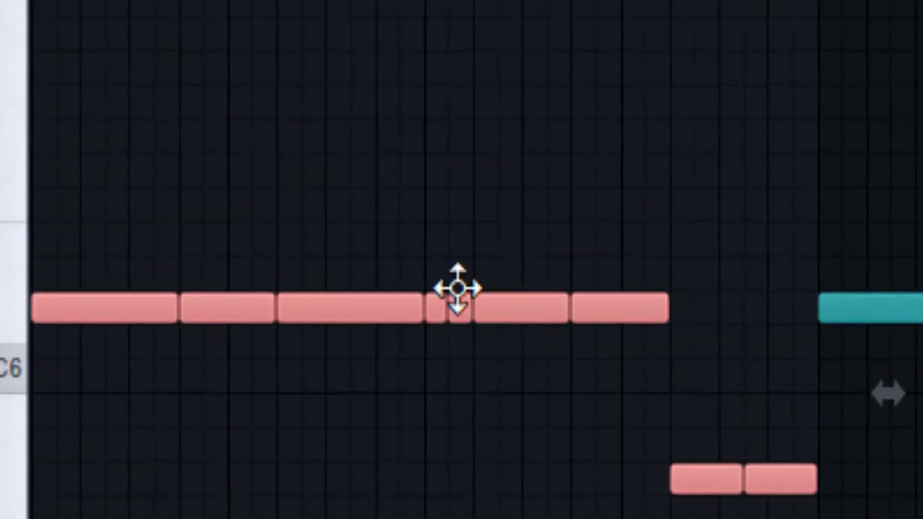
{"action": "left_click_drag", "start_coordinate": [361, 210], "coordinate": [420, 285]}
{"action": "left_click", "coordinate": [597, 488]}
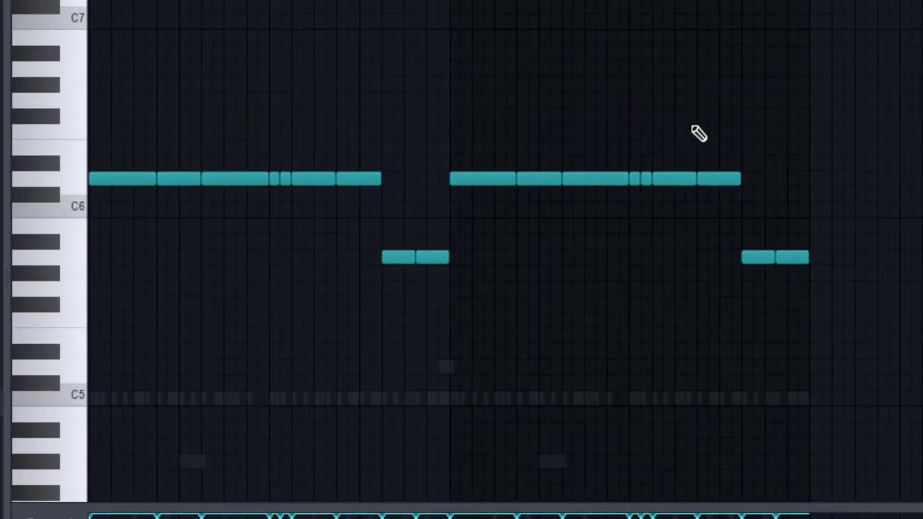
{"action": "left_click_drag", "start_coordinate": [635, 163], "coordinate": [664, 170]}
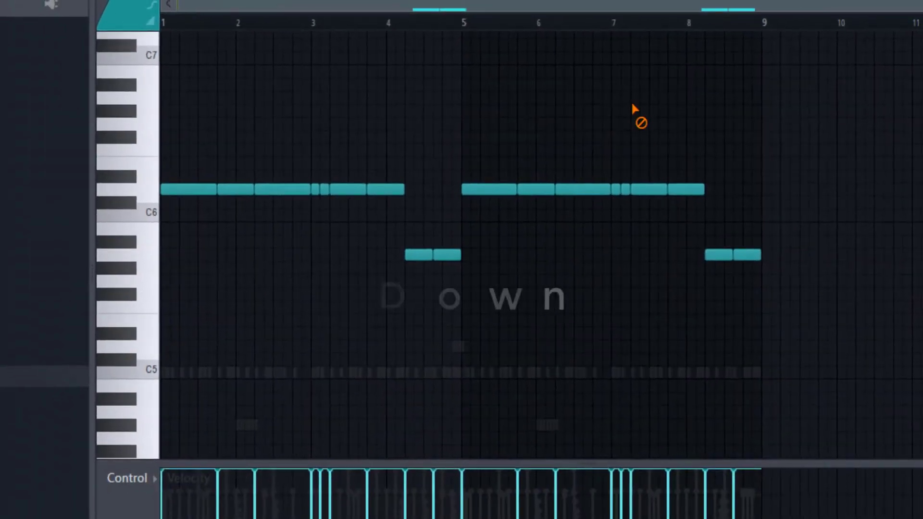
- Transpose the whole 808 melody down one octave and play it back briefly
{"action": "key", "text": "ctrl+Down"}
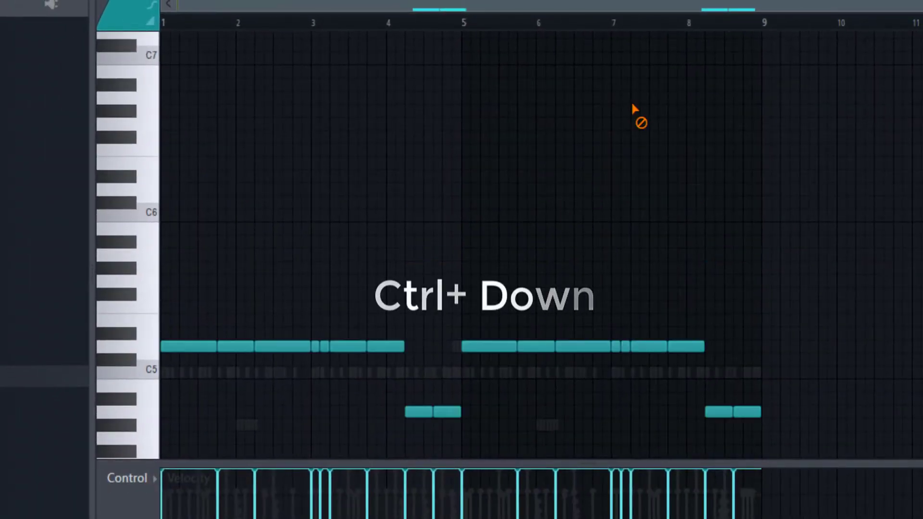
{"action": "key", "text": "space"}
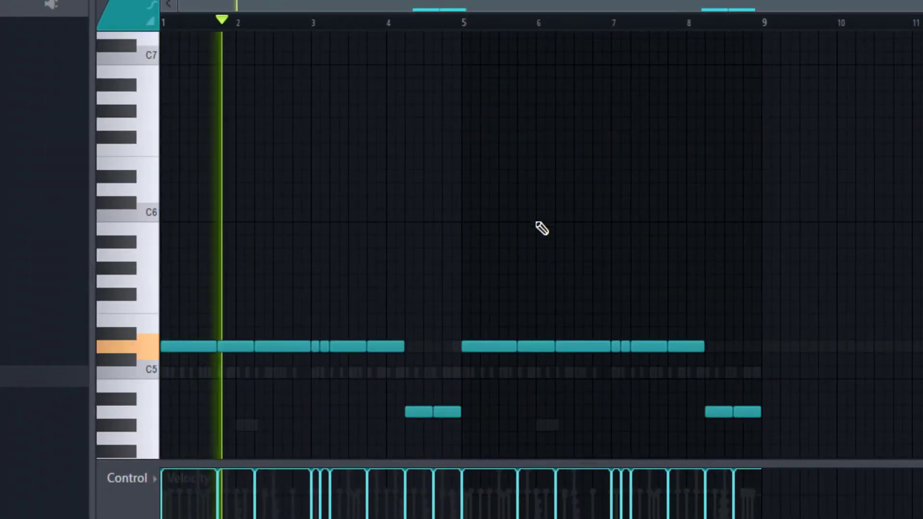
{"action": "key", "text": "space"}
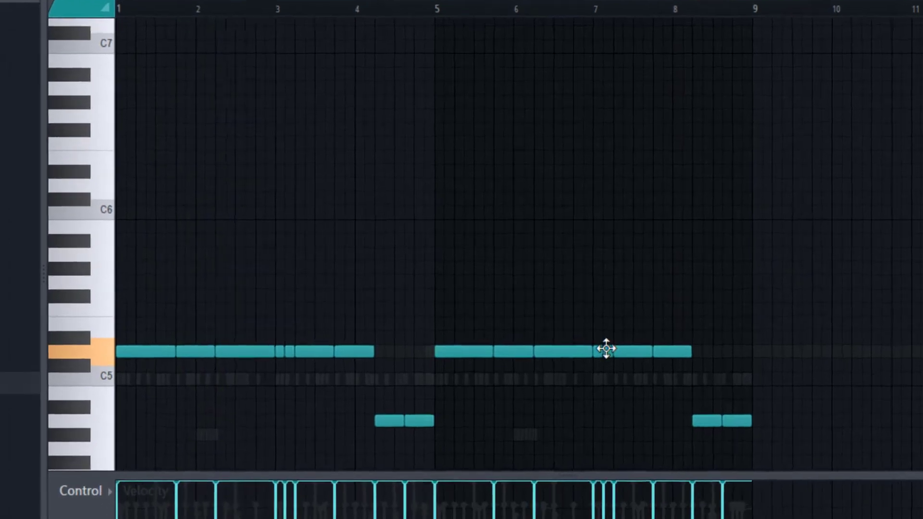
- Select the second short D5 note at the start of bar 7 and try the arpeggiator on it with a lower time multiplier
{"action": "left_click", "coordinate": [515, 383], "text": "ctrl"}
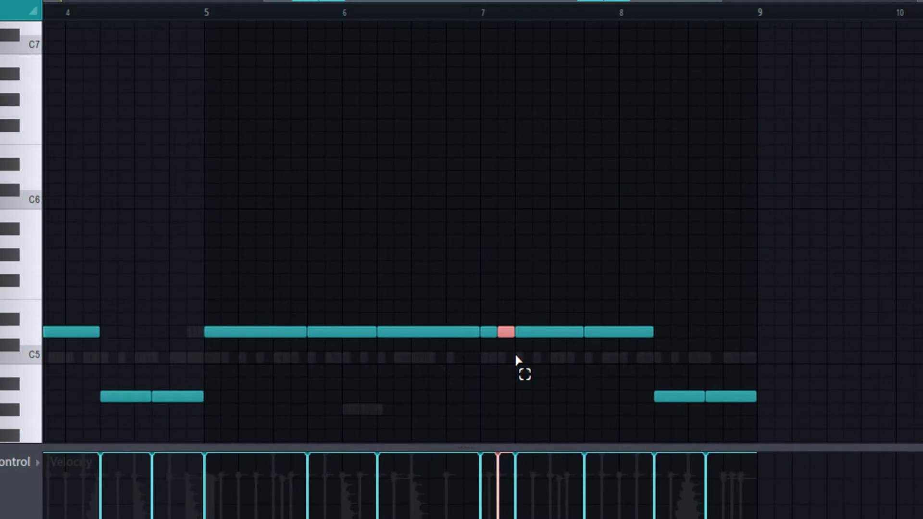
{"action": "key", "text": "alt+a"}
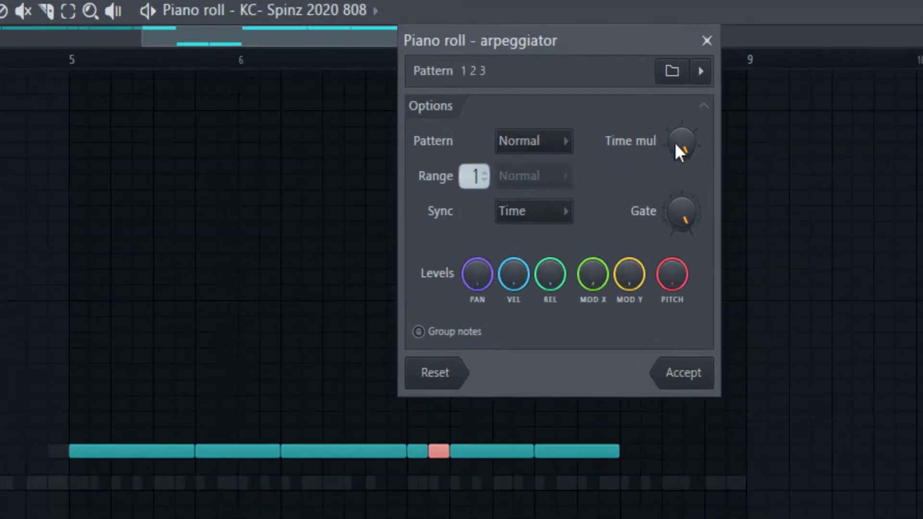
{"action": "left_click_drag", "start_coordinate": [678, 127], "coordinate": [679, 202]}
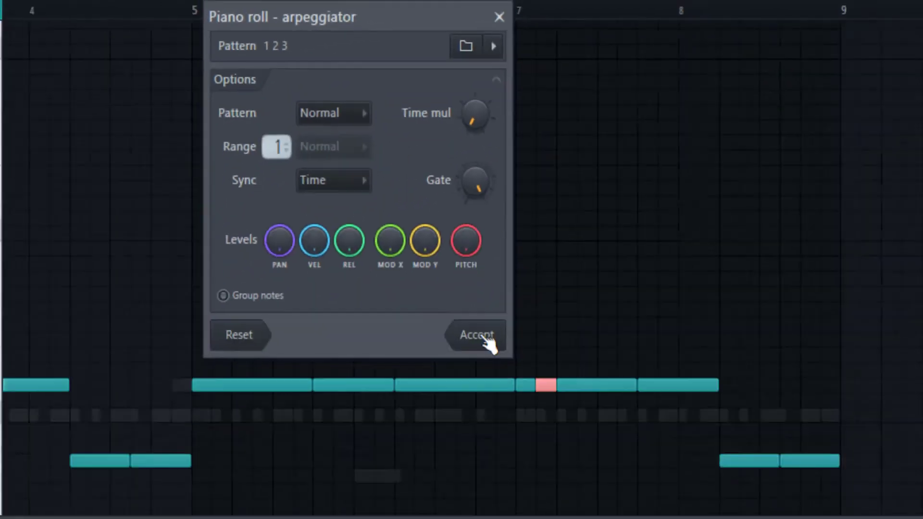
{"action": "left_click", "coordinate": [483, 20]}
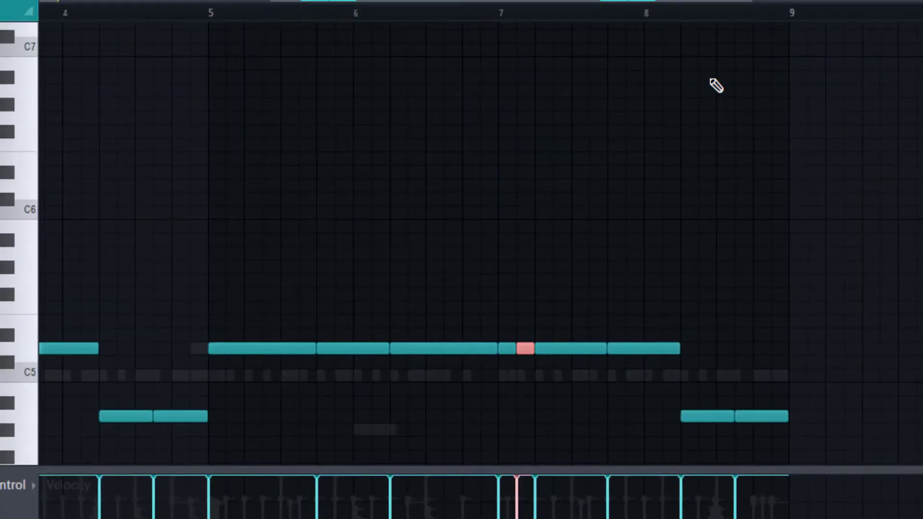
- Chop the selected short note into a fast roll using the Default chopper pattern with a low time multiplier
{"action": "key", "text": "alt+u"}
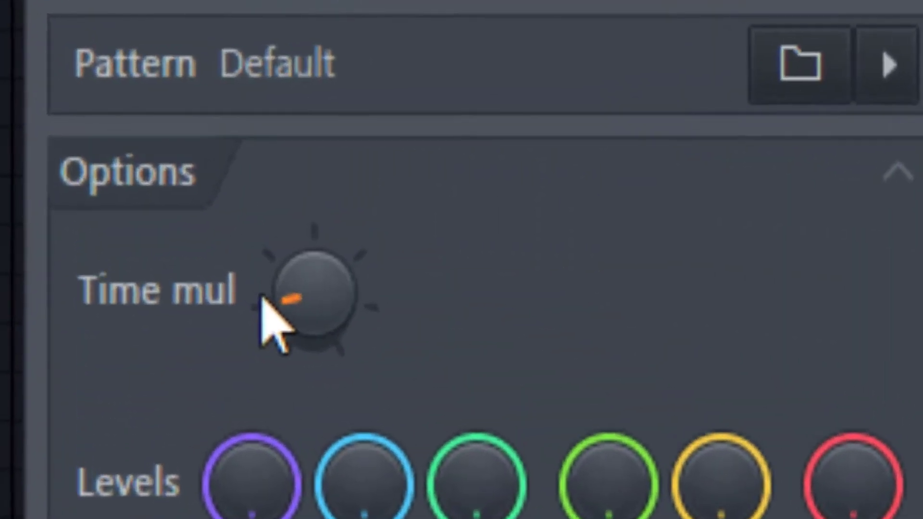
{"action": "left_click_drag", "start_coordinate": [132, 152], "coordinate": [133, 161]}
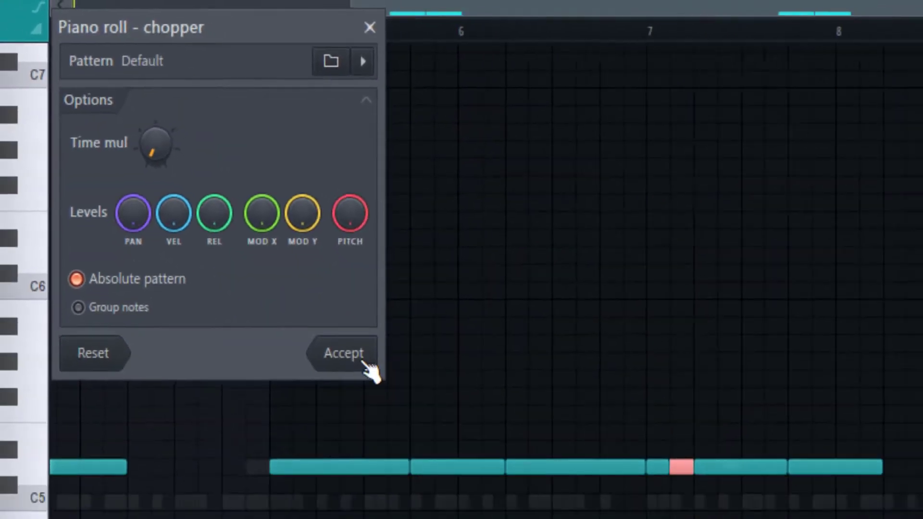
{"action": "left_click", "coordinate": [414, 435]}
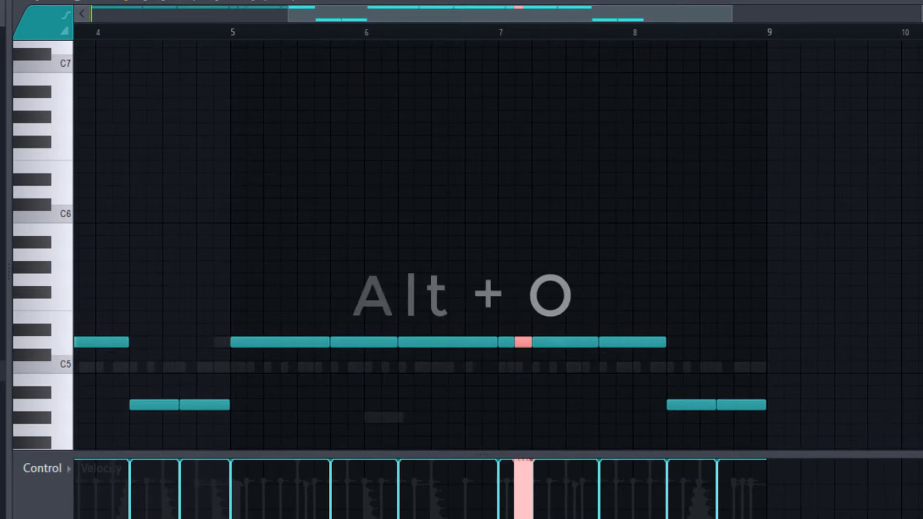
- Apply a sine-shaped LFO to the velocities of the chopped note in bar 7 and play the pattern back
{"action": "key", "text": "alt+o"}
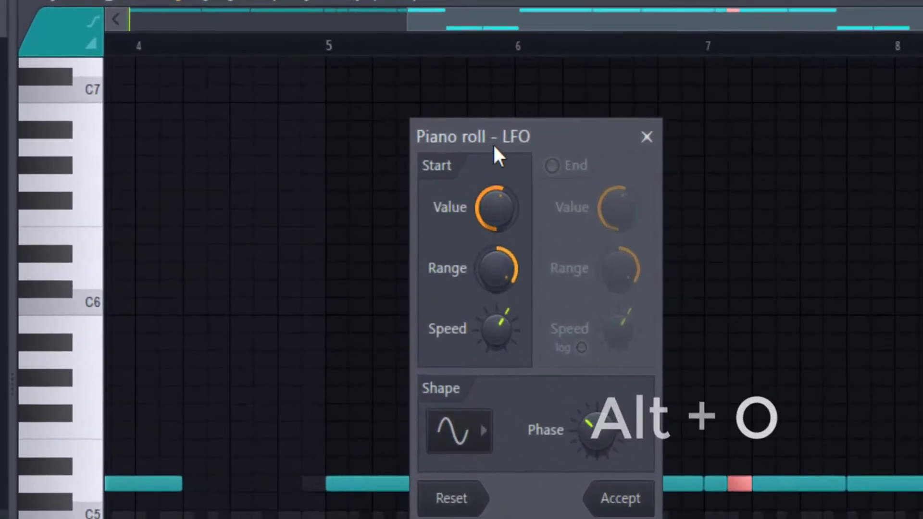
{"action": "left_click_drag", "start_coordinate": [347, 100], "coordinate": [408, 23]}
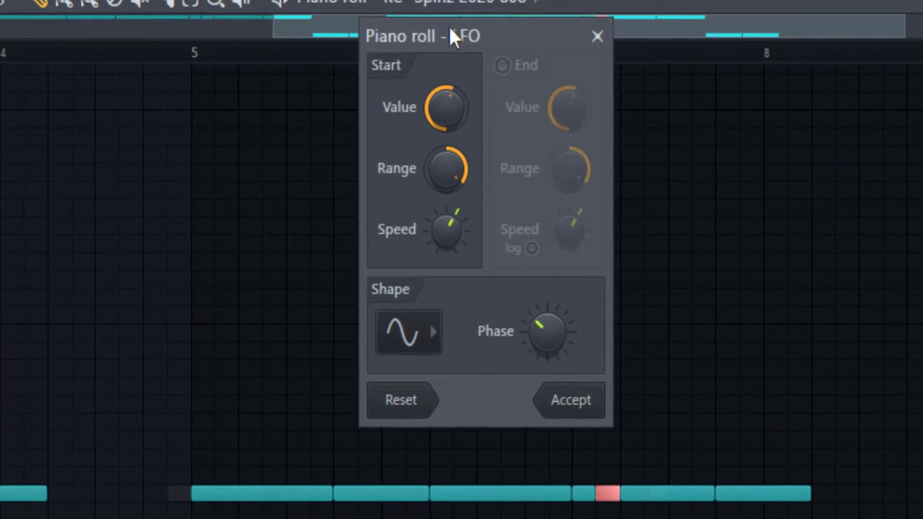
{"action": "left_click_drag", "start_coordinate": [455, 36], "coordinate": [600, 59]}
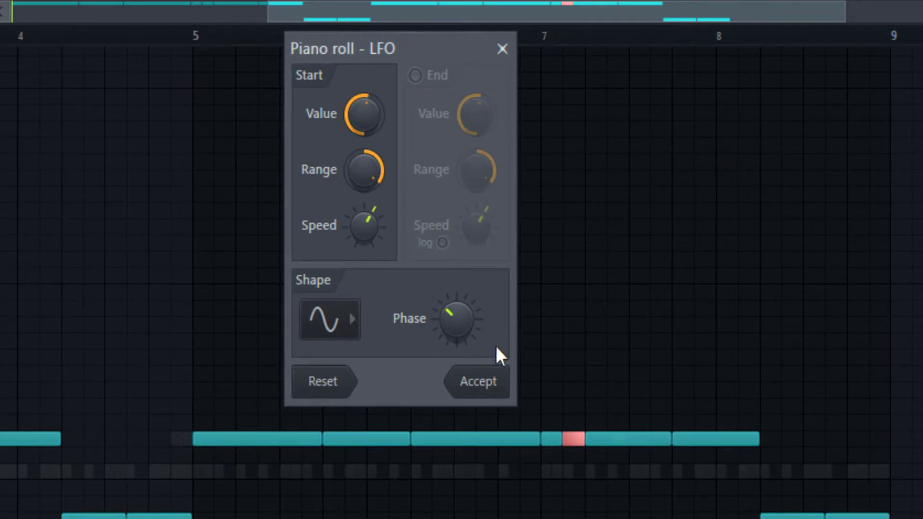
{"action": "left_click", "coordinate": [495, 382]}
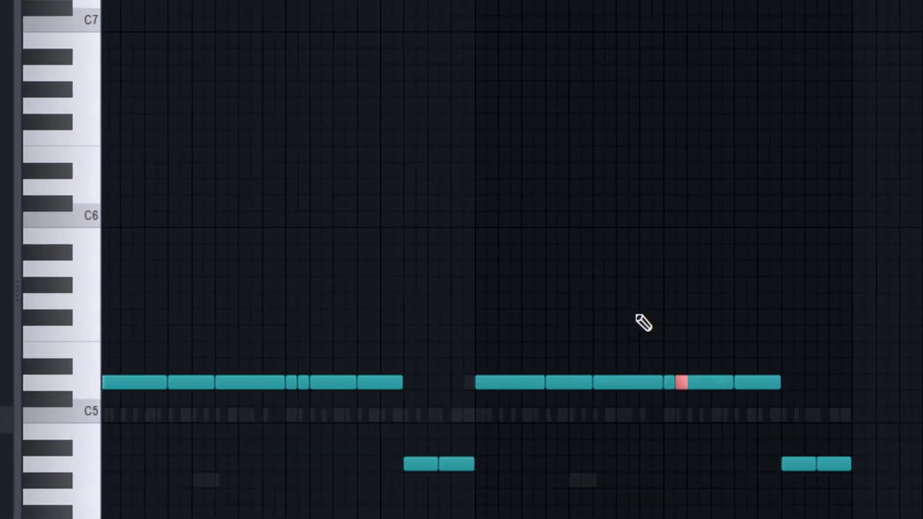
{"action": "key", "text": "space"}
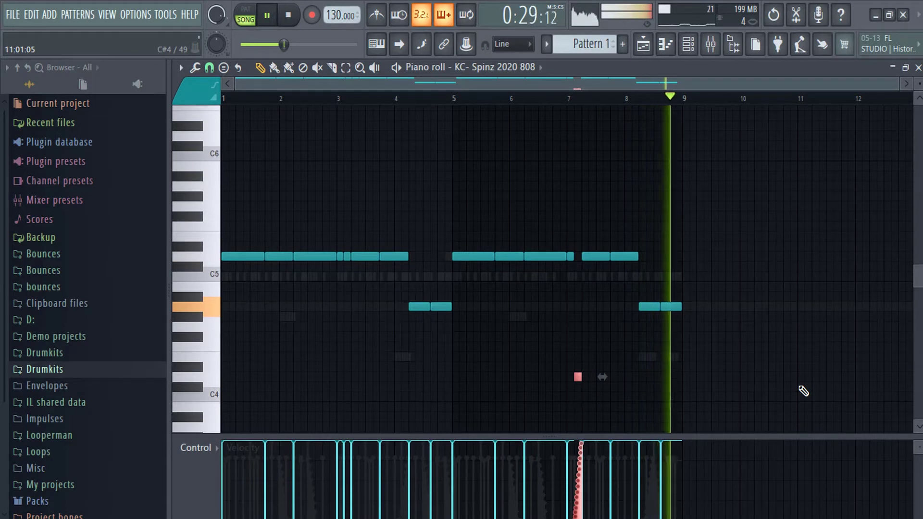
{"action": "key", "text": "space"}
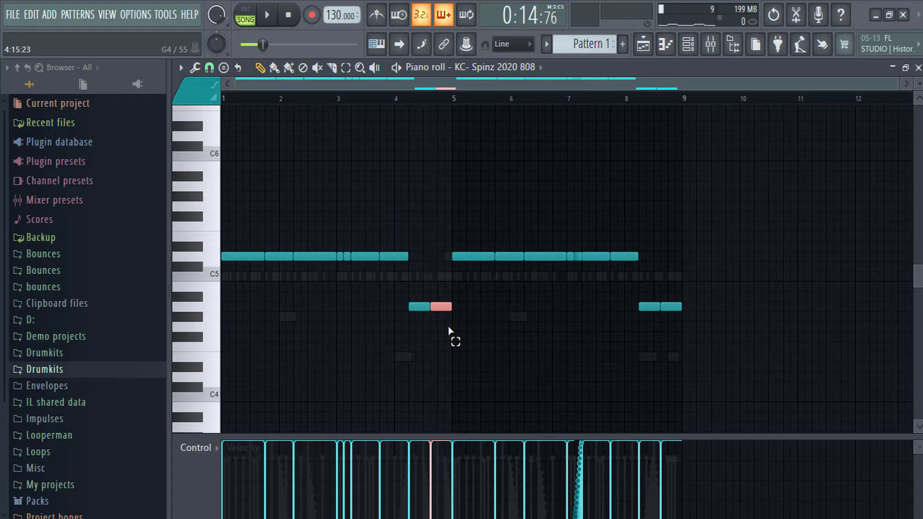
- Chop the selected second note of the short pair before bar 5 into a fast roll and apply a sine LFO that raises its velocities
{"action": "key", "text": "alt+u"}
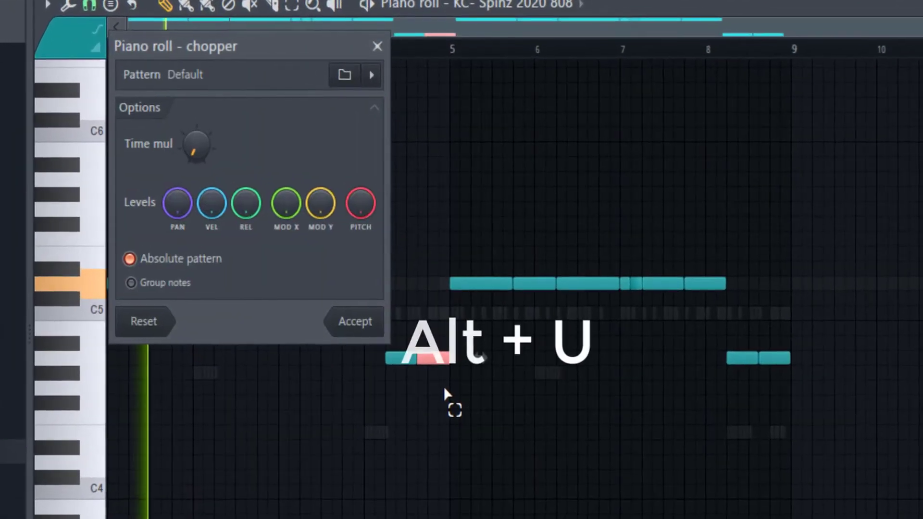
{"action": "key", "text": "alt+o"}
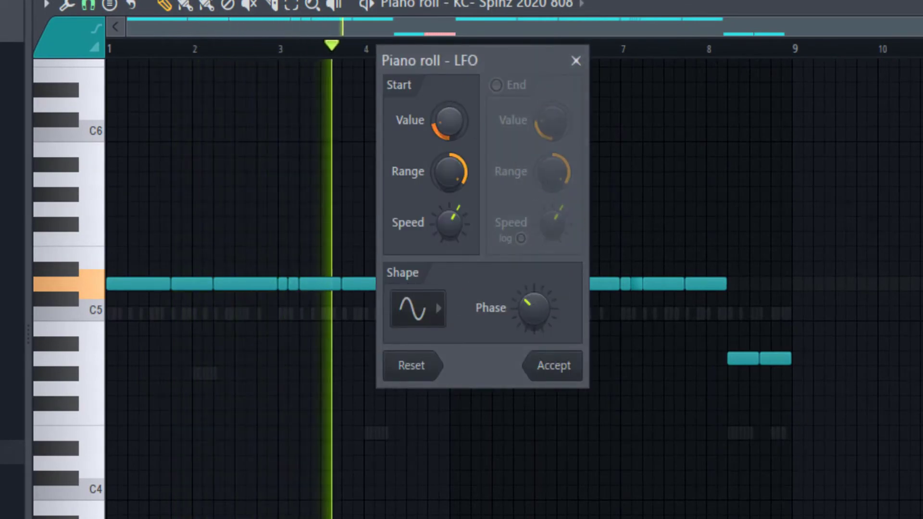
{"action": "left_click_drag", "start_coordinate": [448, 120], "coordinate": [456, 190]}
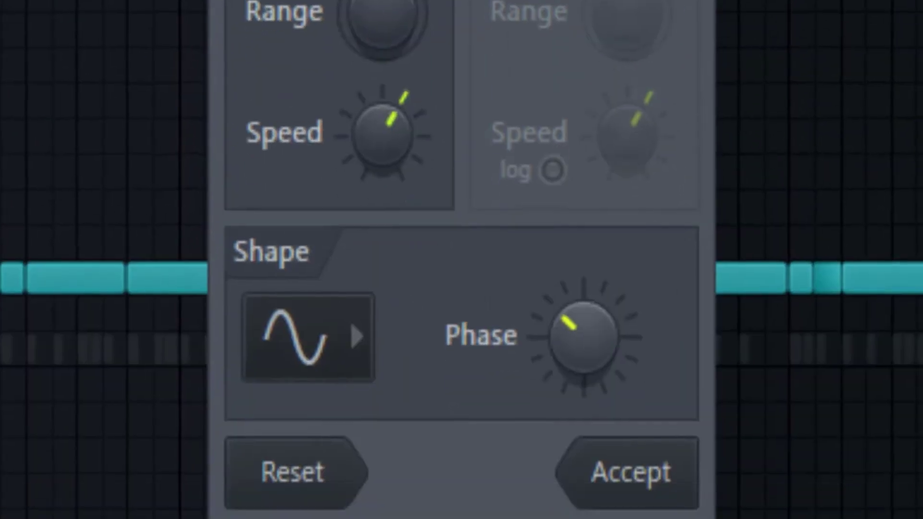
{"action": "left_click_drag", "start_coordinate": [776, 518], "coordinate": [775, 518]}
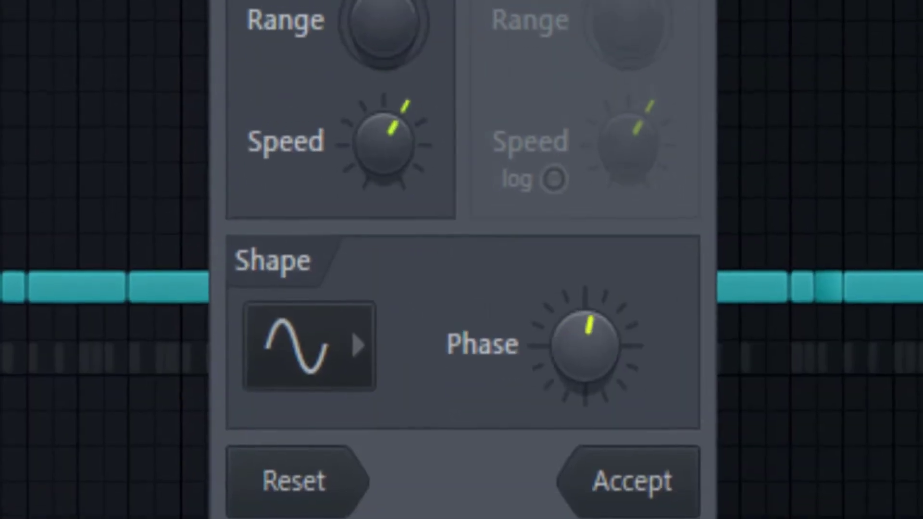
{"action": "left_click_drag", "start_coordinate": [393, 91], "coordinate": [393, 63]}
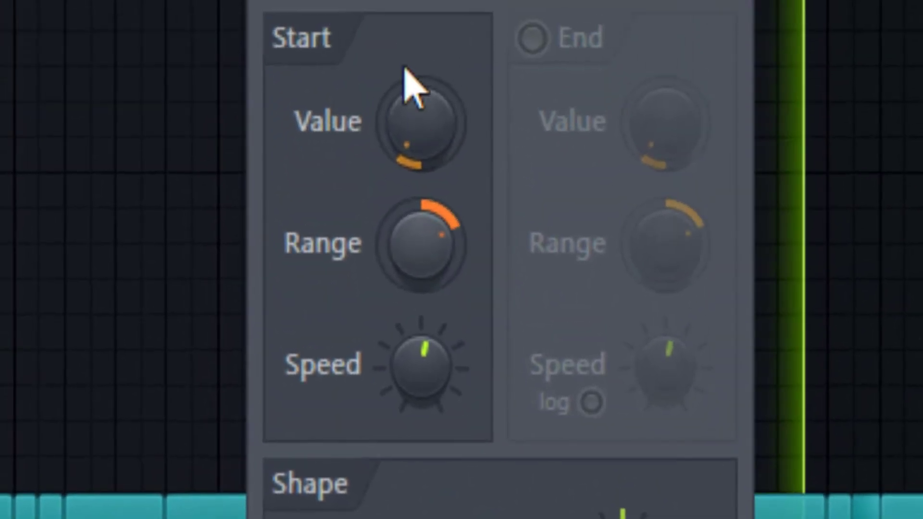
{"action": "left_click_drag", "start_coordinate": [419, 182], "coordinate": [419, 157]}
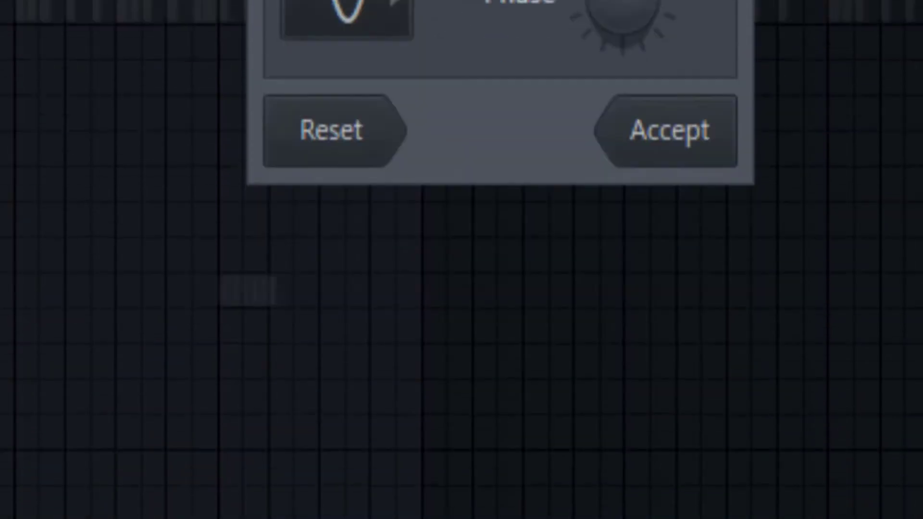
{"action": "left_click", "coordinate": [668, 130]}
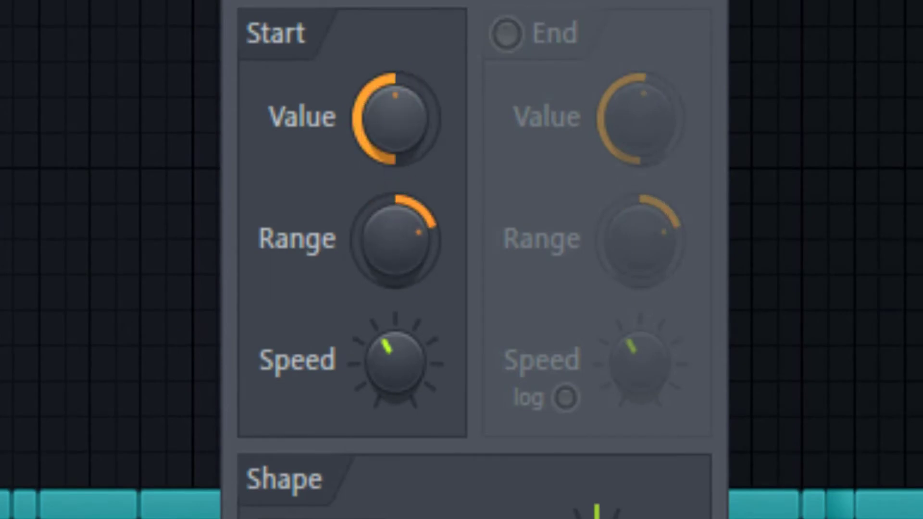
{"action": "left_click_drag", "start_coordinate": [423, 388], "coordinate": [422, 370]}
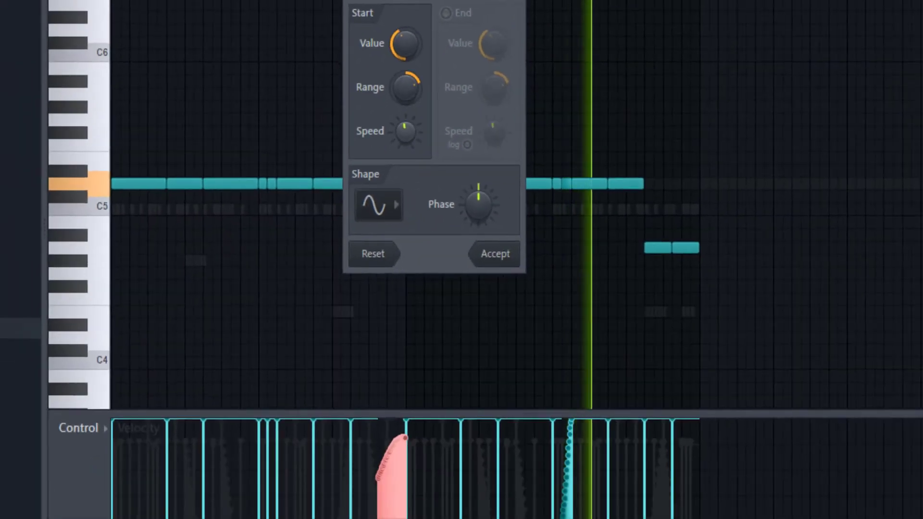
{"action": "mouse_move", "coordinate": [406, 44]}
{"action": "left_mouse_down"}
{"action": "mouse_move", "coordinate": [403, 73]}
{"action": "mouse_move", "coordinate": [403, 54]}
{"action": "left_mouse_up"}
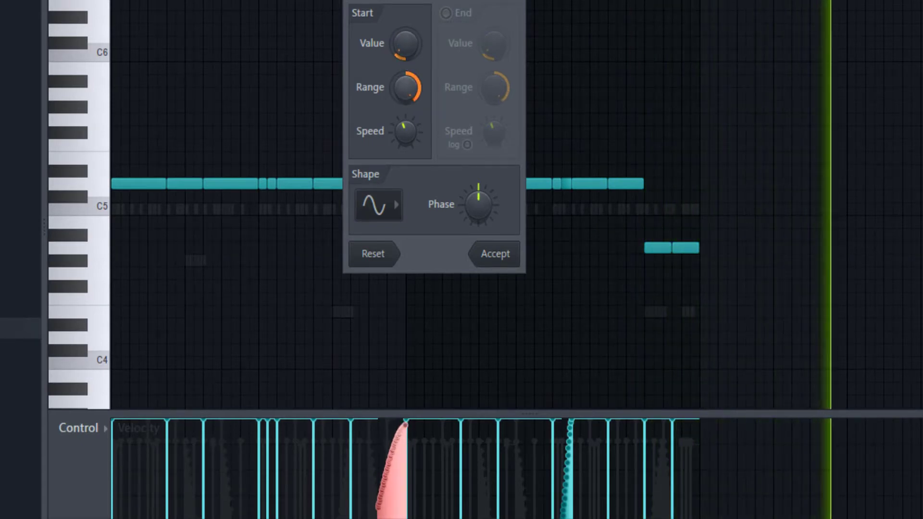
{"action": "left_click", "coordinate": [500, 257]}
- Transpose the chopped roll before bar 5 down one octave, apply the randomizer, and deselect the notes
{"action": "key", "text": "ctrl+Down"}
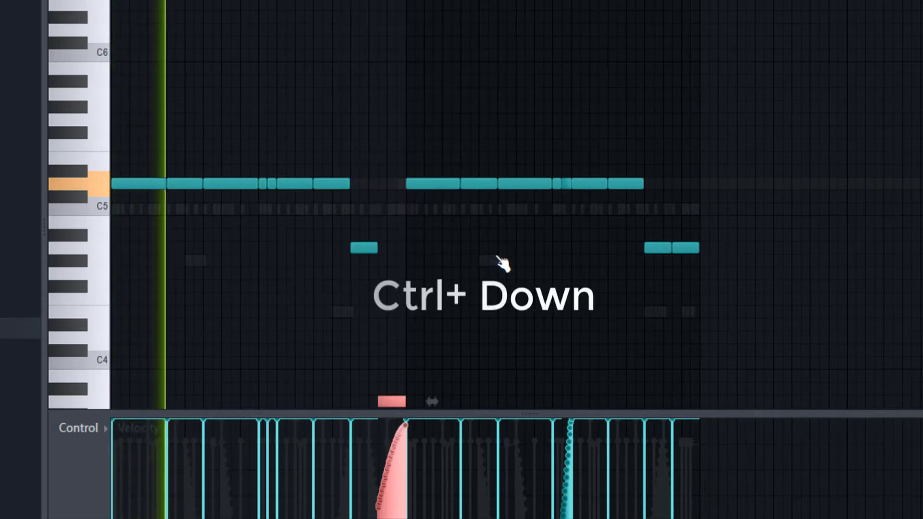
{"action": "key", "text": "alt+r"}
{"action": "left_click", "coordinate": [676, 469]}
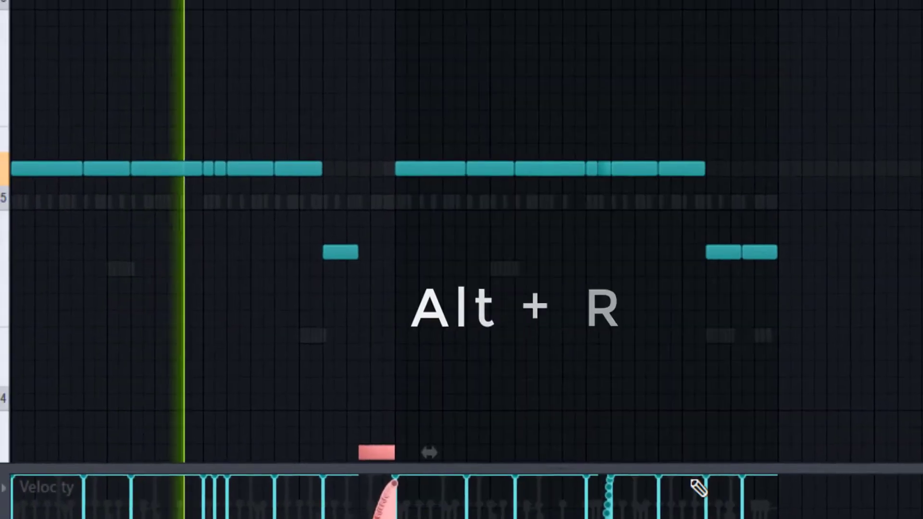
{"action": "key", "text": "ctrl+d"}
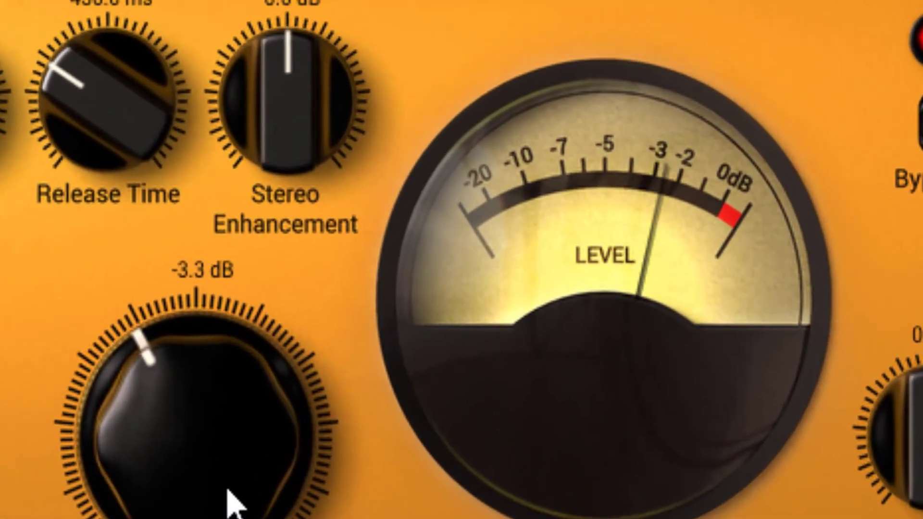
- Set the orange Classic compressor's Input Drive to 3.0 dB and its Output to 1.8 dB
{"action": "left_click_drag", "start_coordinate": [229, 500], "coordinate": [179, 348]}
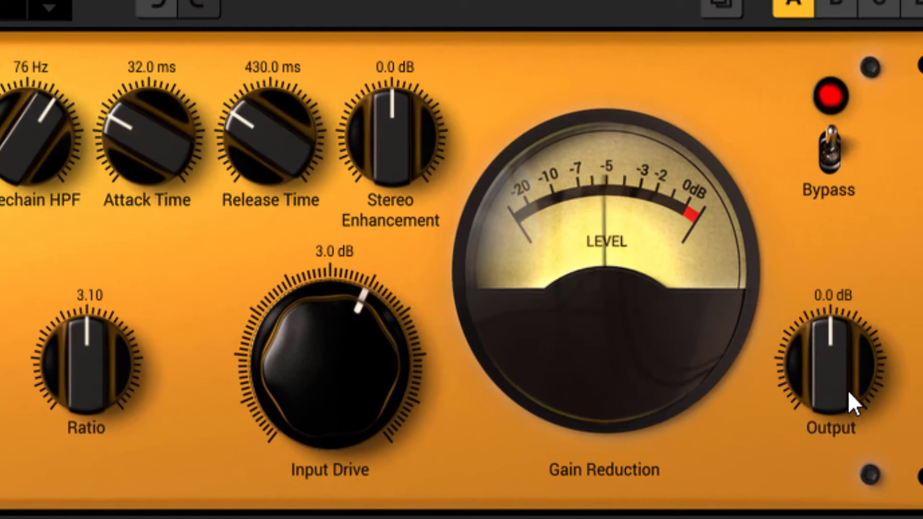
{"action": "left_click_drag", "start_coordinate": [839, 378], "coordinate": [832, 365]}
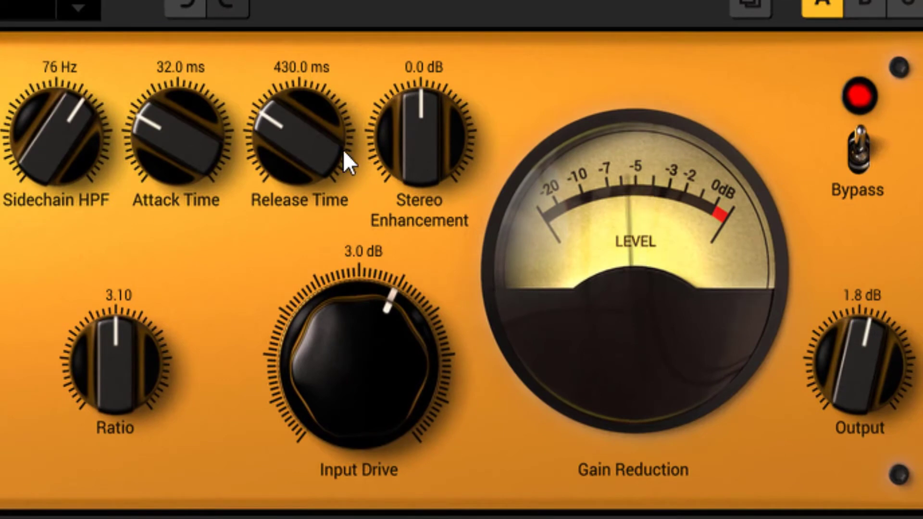
{"action": "left_click_drag", "start_coordinate": [100, 161], "coordinate": [101, 176]}
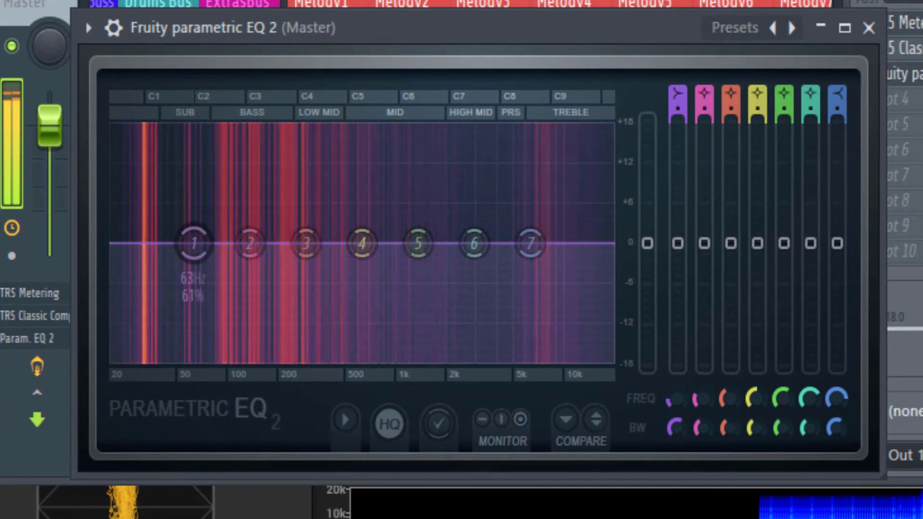
- In the master EQ, cut band 1 fully at about 79 Hz, slightly lower bands 3 and 5, and boost band 7 around 7 kHz
{"action": "left_click_drag", "start_coordinate": [194, 243], "coordinate": [209, 359]}
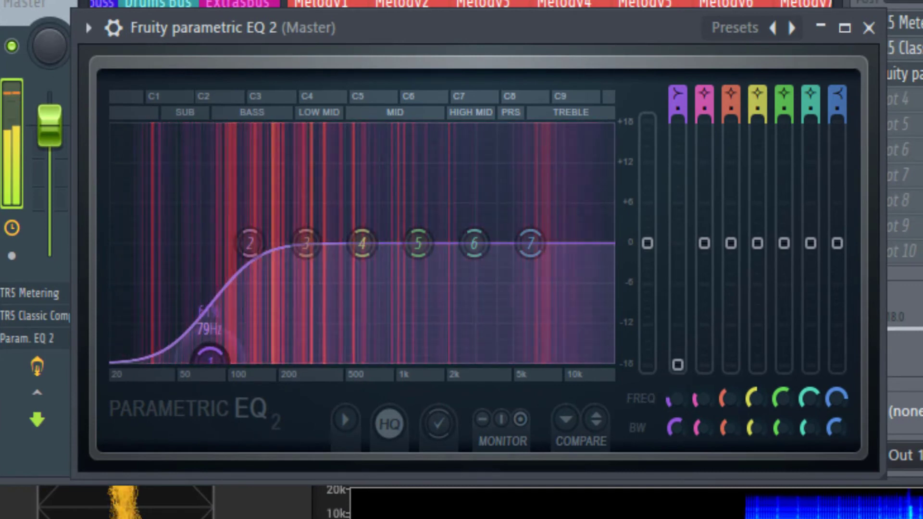
{"action": "left_click_drag", "start_coordinate": [306, 243], "coordinate": [281, 245]}
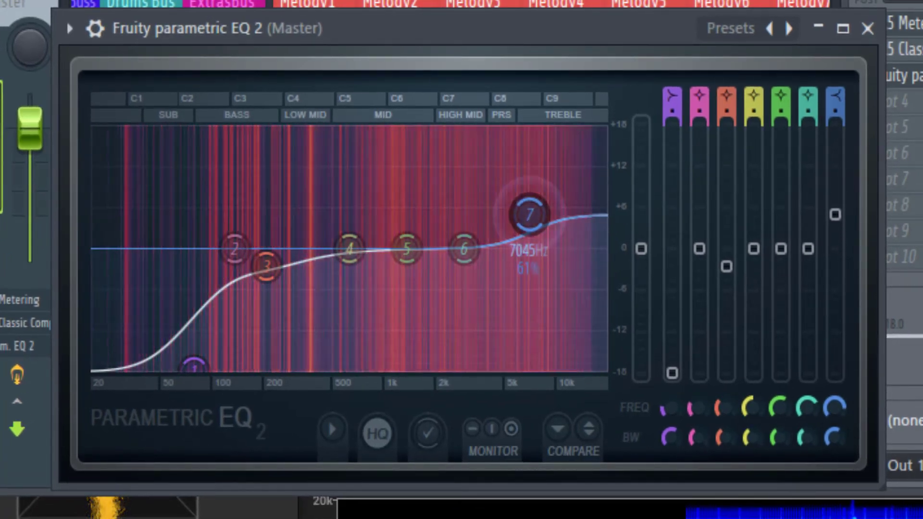
{"action": "left_click_drag", "start_coordinate": [406, 249], "coordinate": [405, 281]}
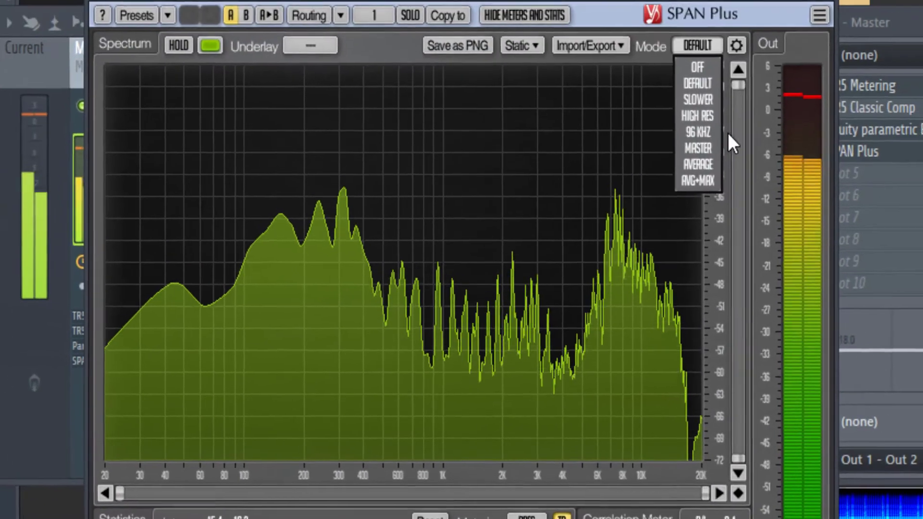
- Set the SPAN Plus spectrum mode to MASTER, and lower the Gain and adjust the filter frequency in Fruity Squeeze on the master
{"action": "left_click", "coordinate": [700, 149]}
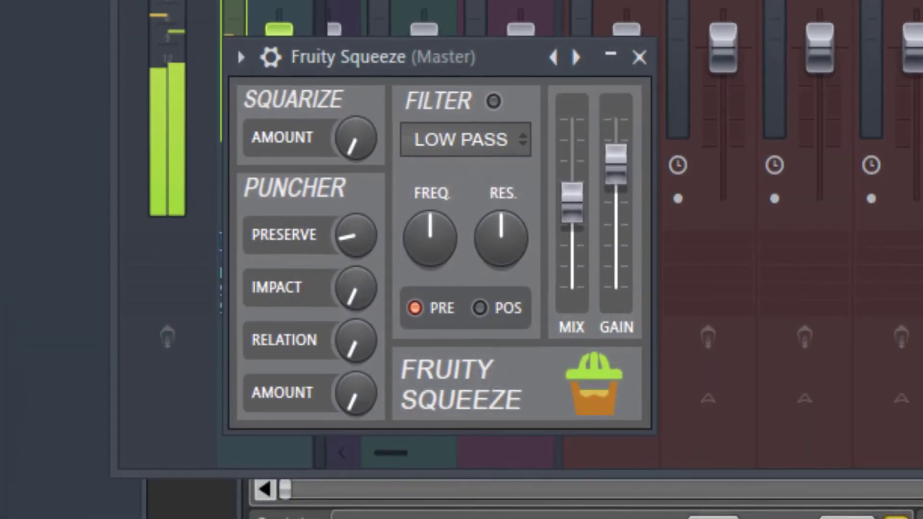
{"action": "left_click_drag", "start_coordinate": [599, 194], "coordinate": [599, 224]}
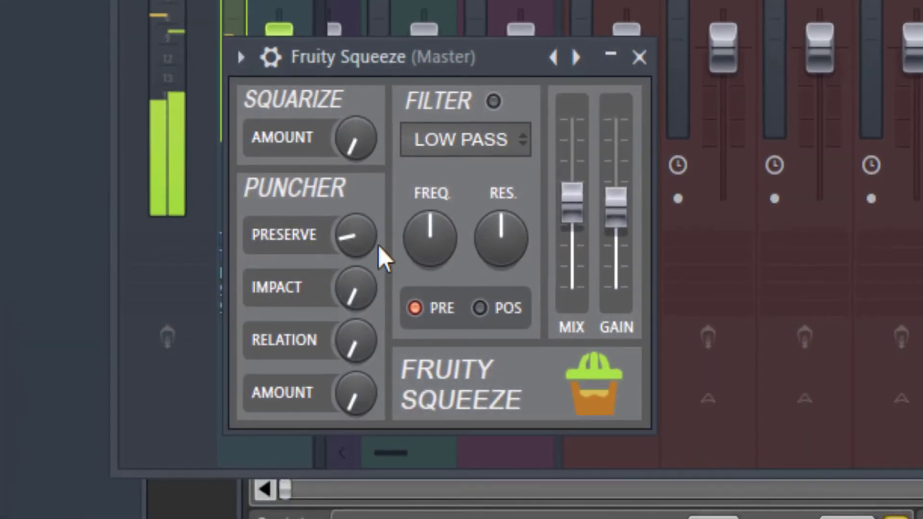
{"action": "left_click_drag", "start_coordinate": [430, 238], "coordinate": [491, 261]}
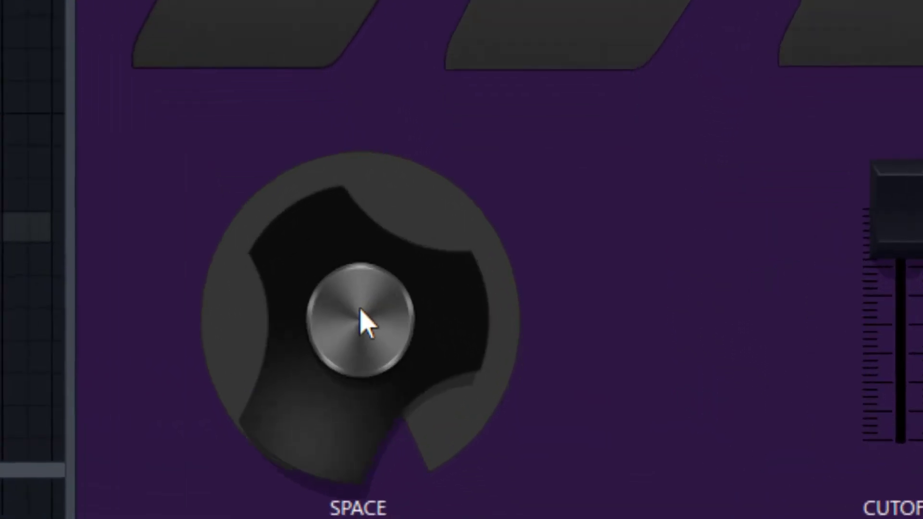
- Turn up the Space amount and raise the Cutoff on the TRI-SOUND surface
{"action": "left_click_drag", "start_coordinate": [362, 323], "coordinate": [362, 293]}
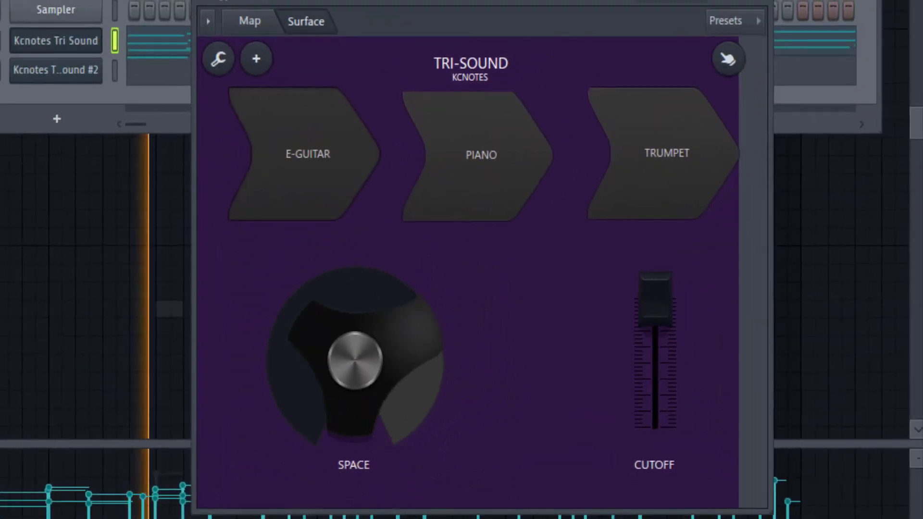
{"action": "mouse_move", "coordinate": [661, 315]}
{"action": "left_mouse_down"}
{"action": "mouse_move", "coordinate": [656, 427]}
{"action": "mouse_move", "coordinate": [655, 298]}
{"action": "left_mouse_up"}
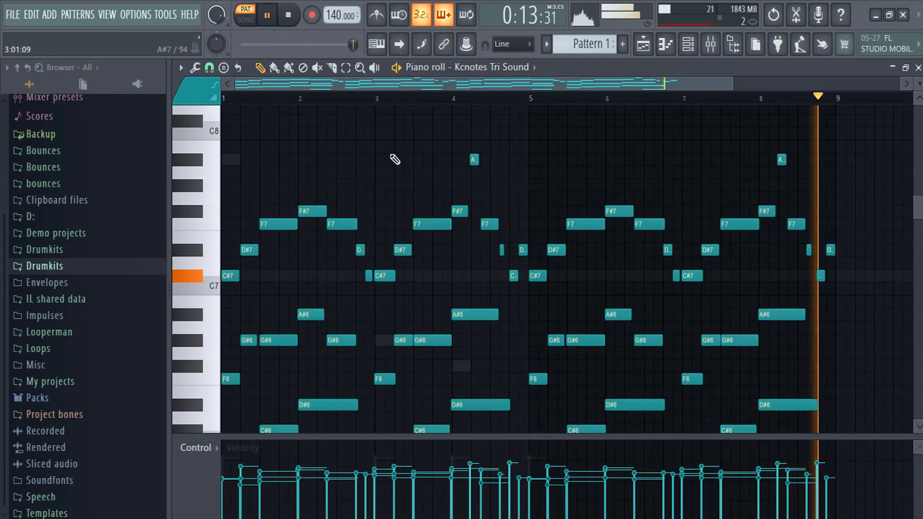
- Open the surfaces of both Tri Sound instances from the channel rack and enable the Kcnotes Tri Sound #2 channel
{"action": "left_click", "coordinate": [689, 44]}
{"action": "left_click", "coordinate": [312, 153]}
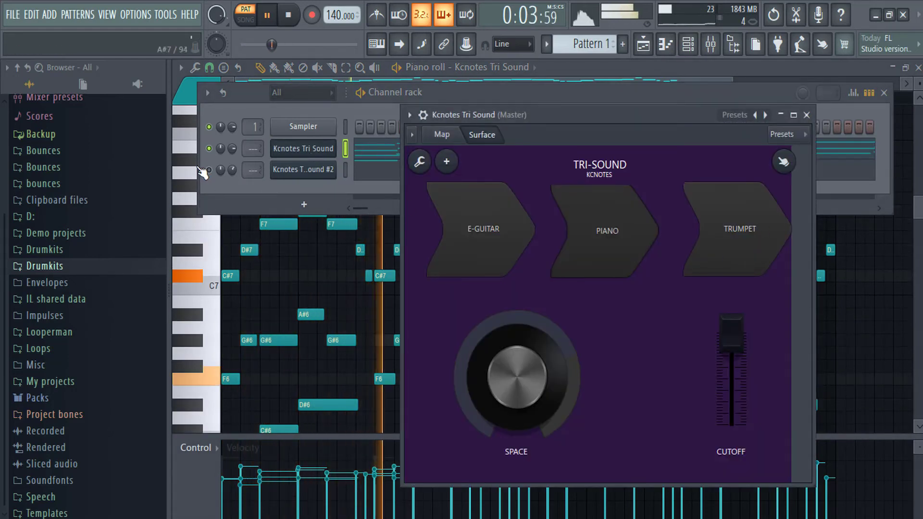
{"action": "left_click", "coordinate": [807, 115]}
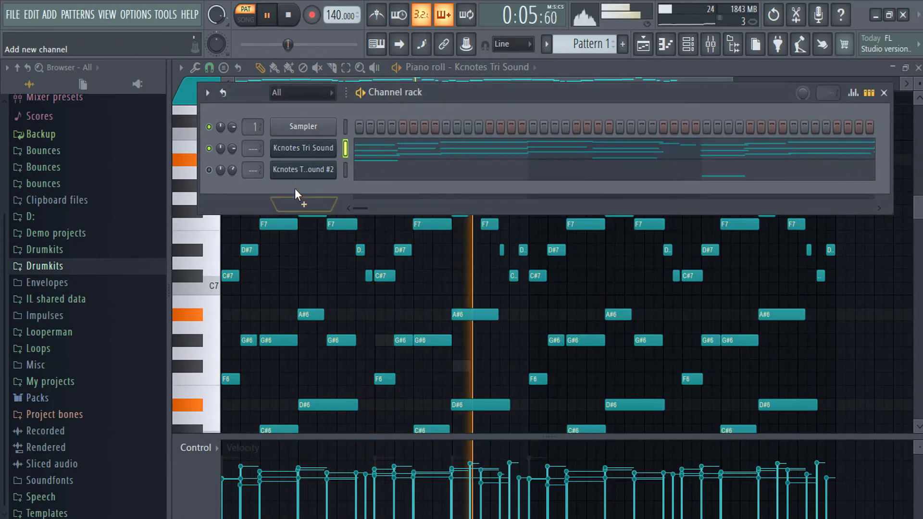
{"action": "left_click", "coordinate": [303, 170]}
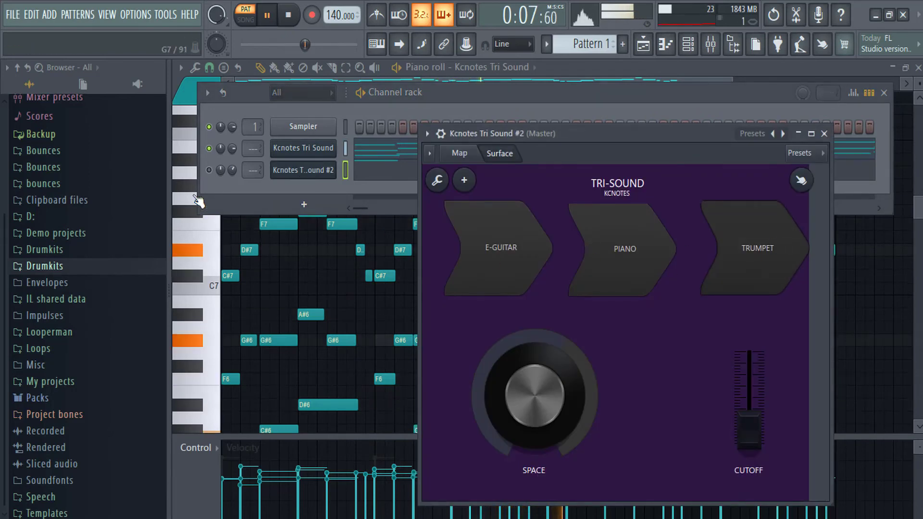
{"action": "left_click", "coordinate": [209, 170]}
{"action": "left_click", "coordinate": [328, 170]}
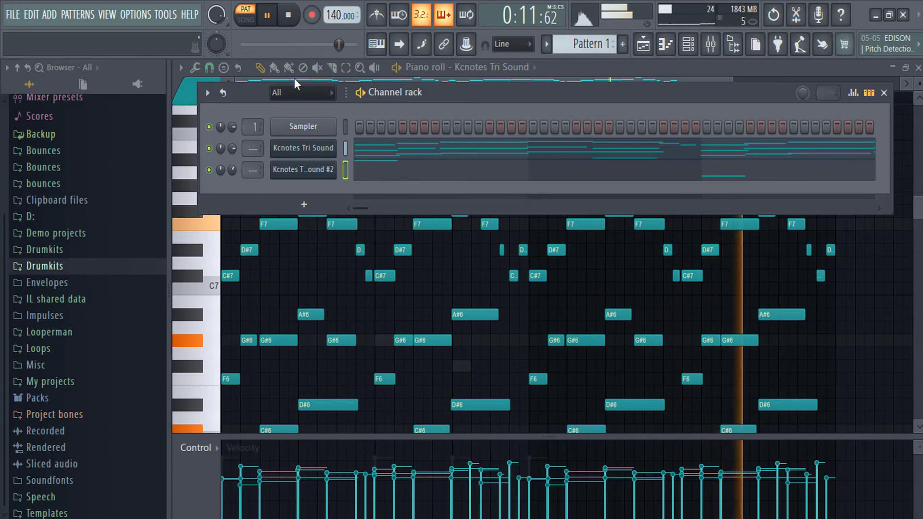
{"action": "left_click", "coordinate": [294, 173]}
{"action": "left_click", "coordinate": [294, 173]}
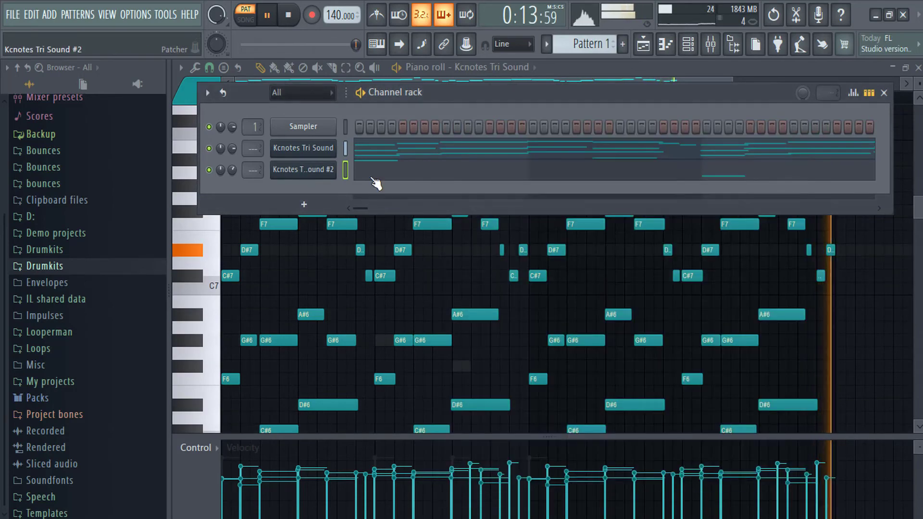
- Examine the piano roll notes of Kcnotes Tri Sound #2 and return to the Kcnotes Tri Sound notes
{"action": "key", "text": "F6"}
{"action": "key", "text": "space"}
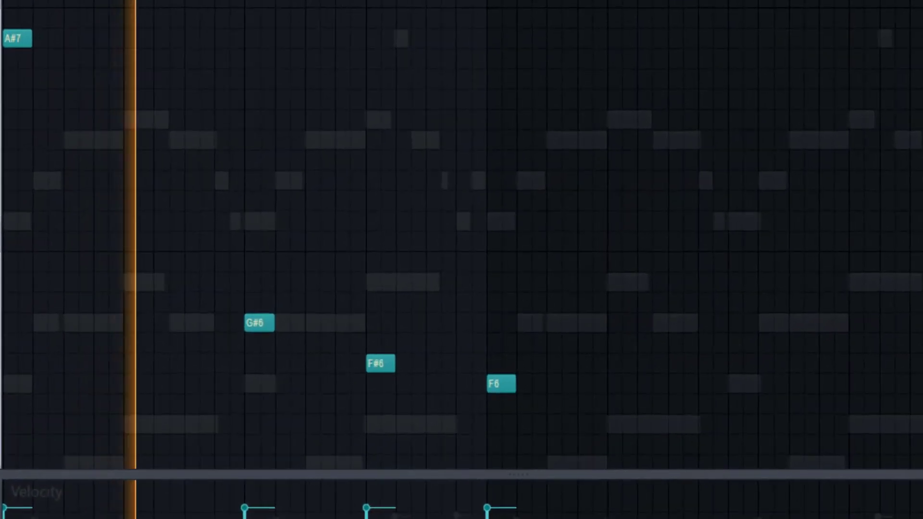
{"action": "key", "text": "F6"}
{"action": "left_click", "coordinate": [295, 166]}
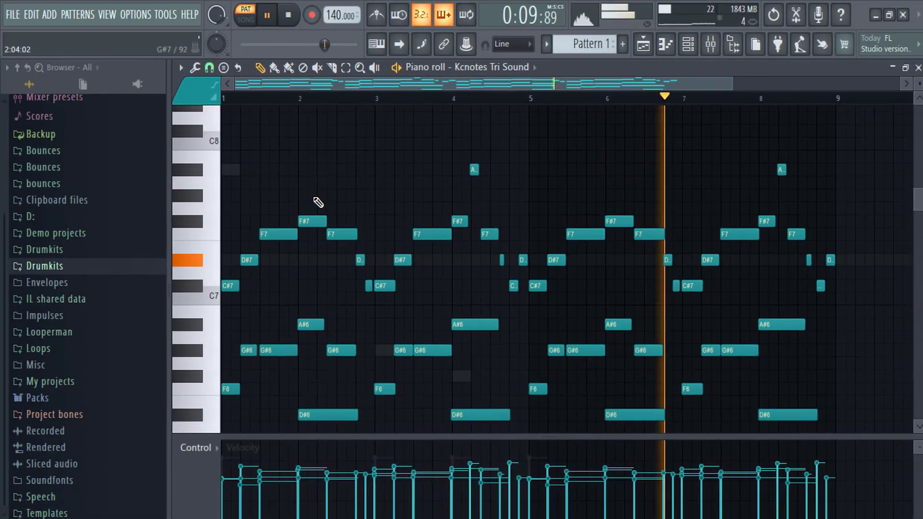
- Open the Kcnotes Tri Sound surface from the channel rack and play the pattern
{"action": "left_click", "coordinate": [696, 46]}
{"action": "left_click", "coordinate": [695, 46]}
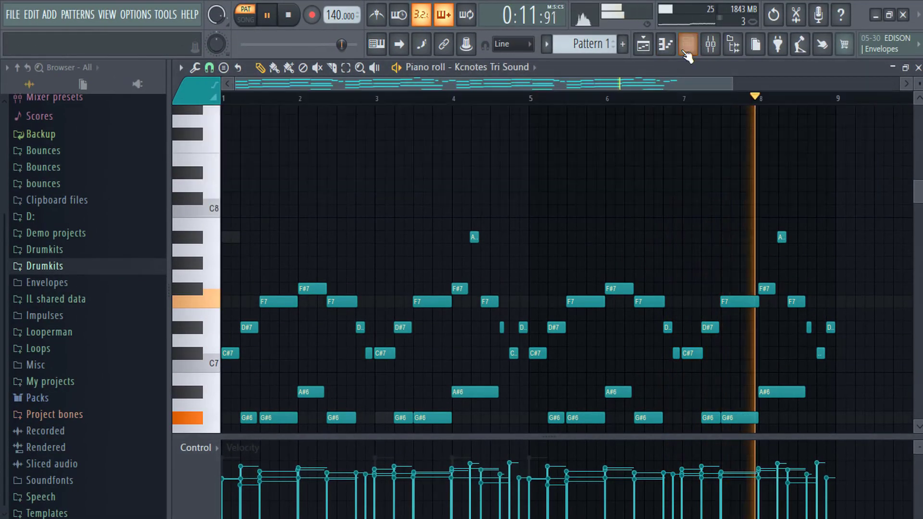
{"action": "left_click", "coordinate": [696, 46]}
{"action": "left_click", "coordinate": [313, 150]}
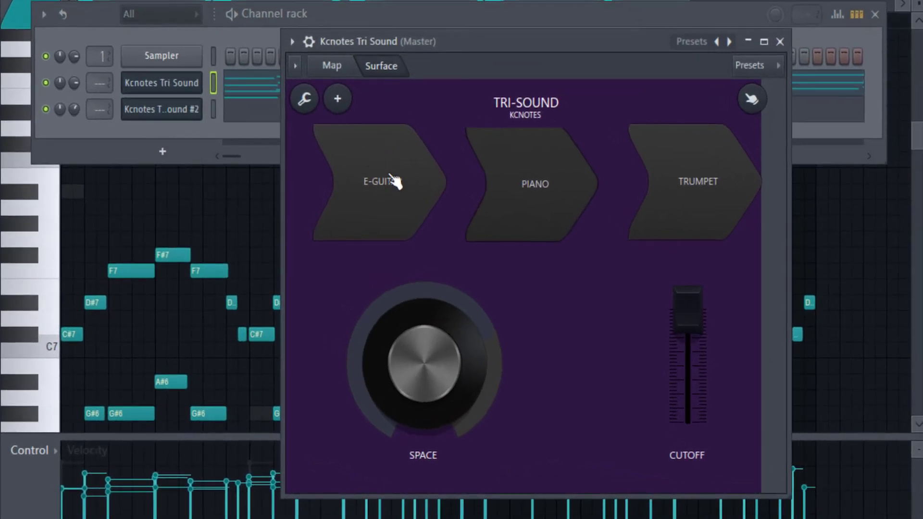
{"action": "key", "text": "space"}
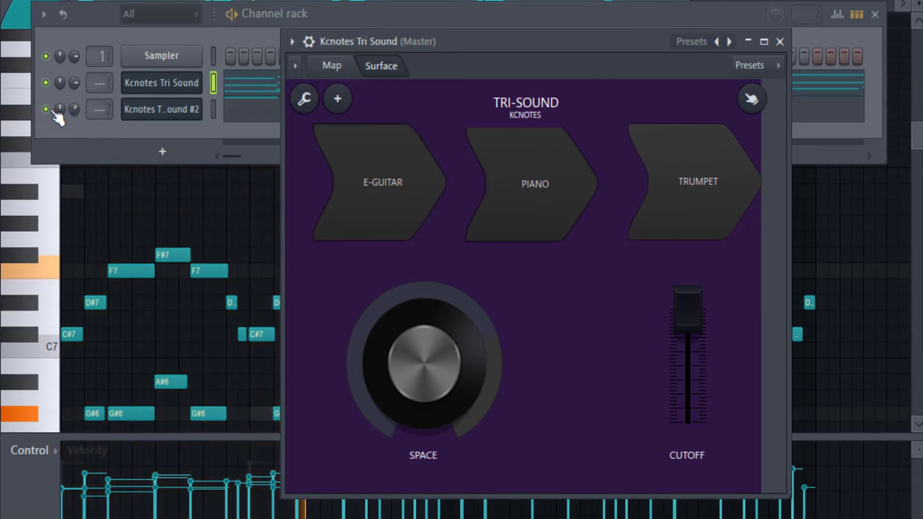
- Open the Kcnotes Tri Sound #2 notes in the piano roll and transpose them down one octave
{"action": "left_click", "coordinate": [247, 114]}
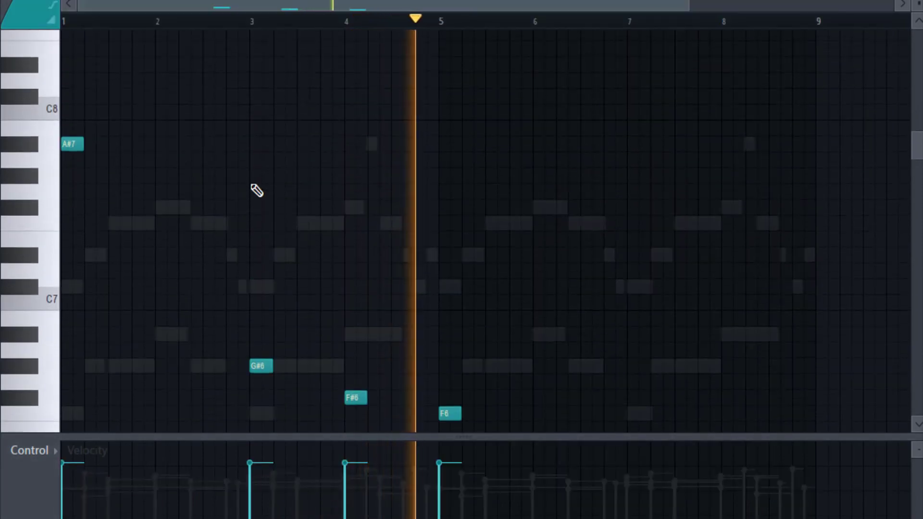
{"action": "key", "text": "ctrl+Down"}
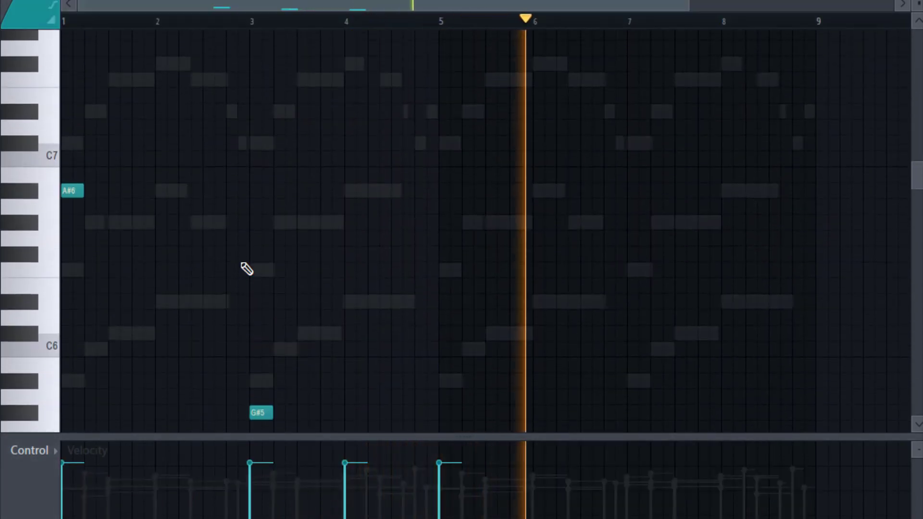
{"action": "scroll", "coordinate": [169, 262], "scroll_direction": "down", "scroll_amount": 4}
- Apply level scaling and the randomizer to the Kcnotes Tri Sound #2 notes, and stop playback with the channel rack shown
{"action": "key", "text": "alt+x"}
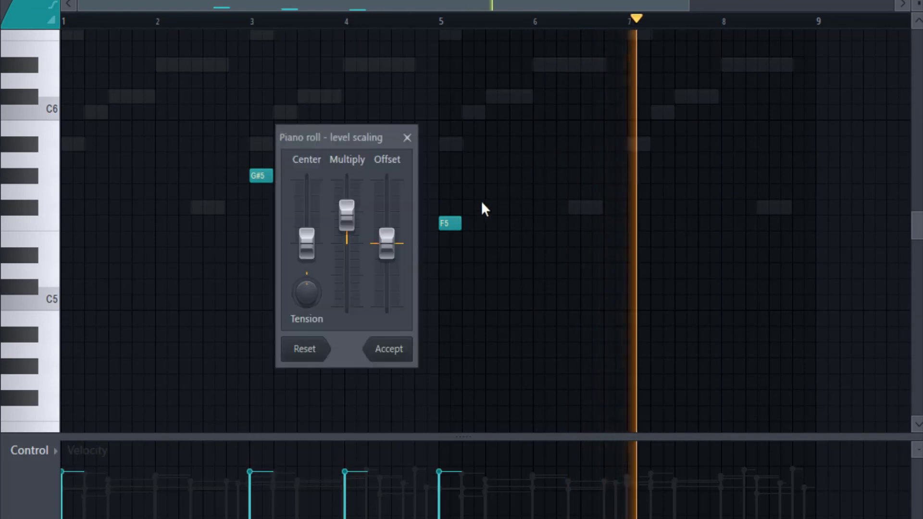
{"action": "left_click", "coordinate": [396, 362]}
{"action": "key", "text": "alt+r"}
{"action": "left_click", "coordinate": [554, 445]}
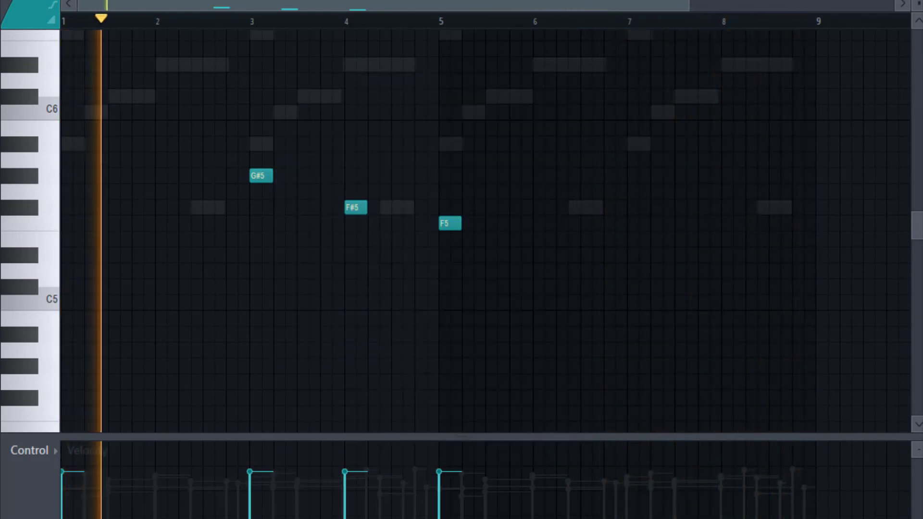
{"action": "key", "text": "F6"}
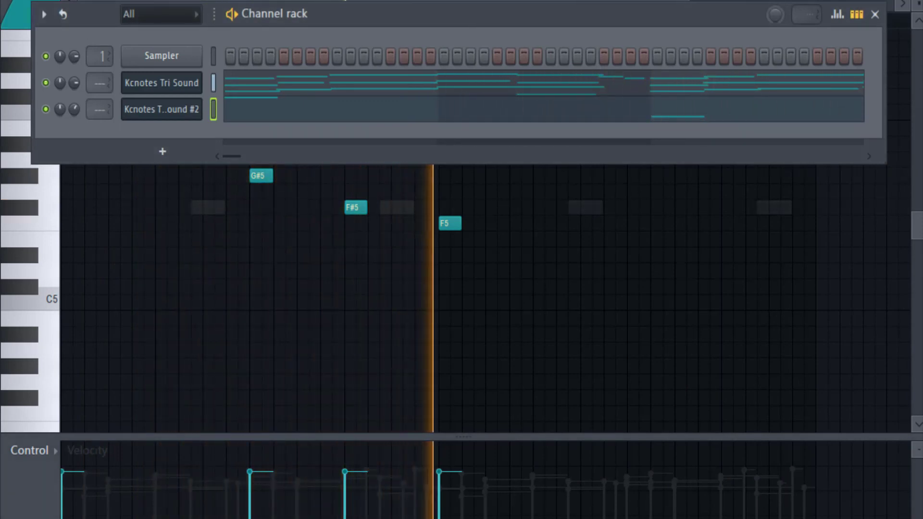
{"action": "key", "text": "space"}
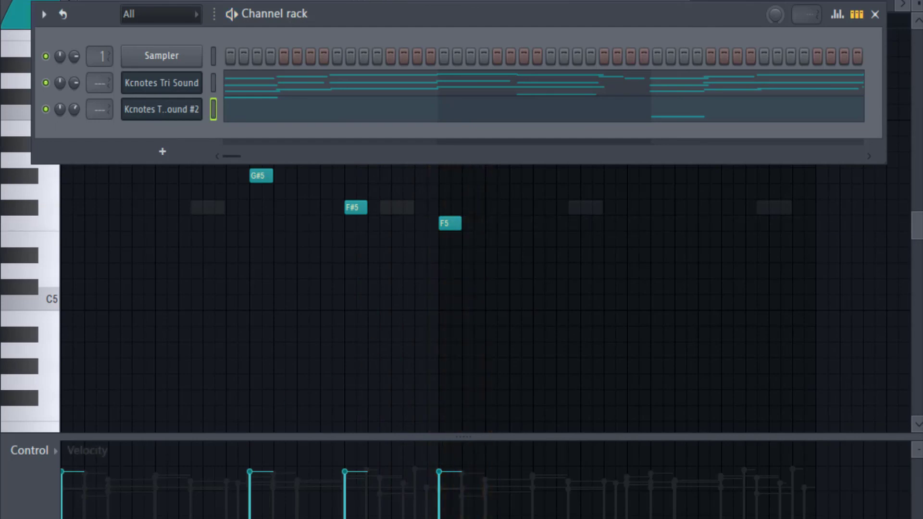